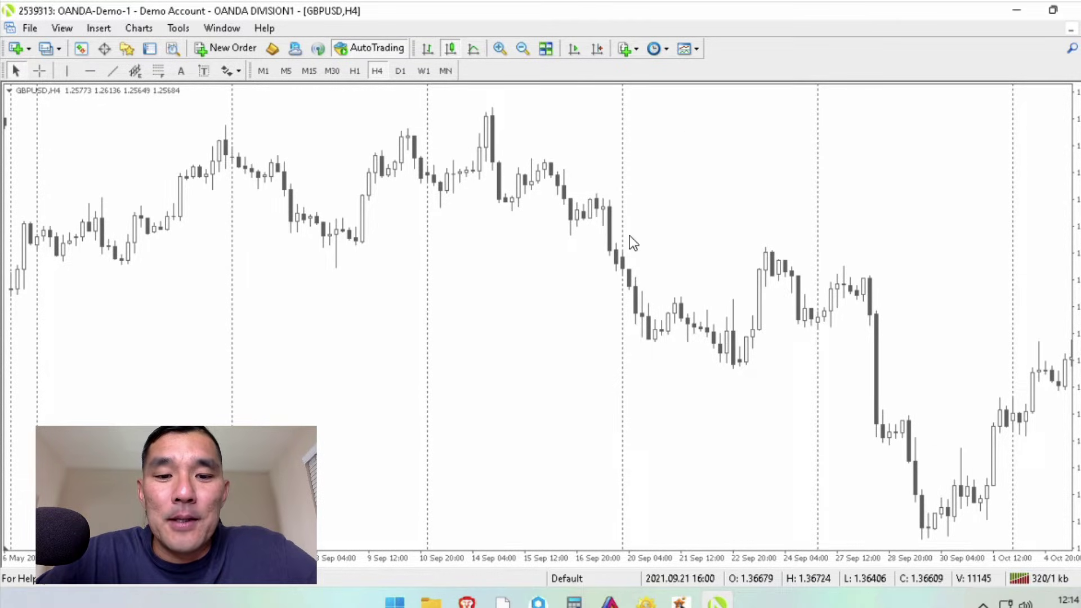
Bring the Downloads MT4 folder window to the front and deselect Moving Average.zip.
mouse_move(431, 602)
left_click(428, 518)
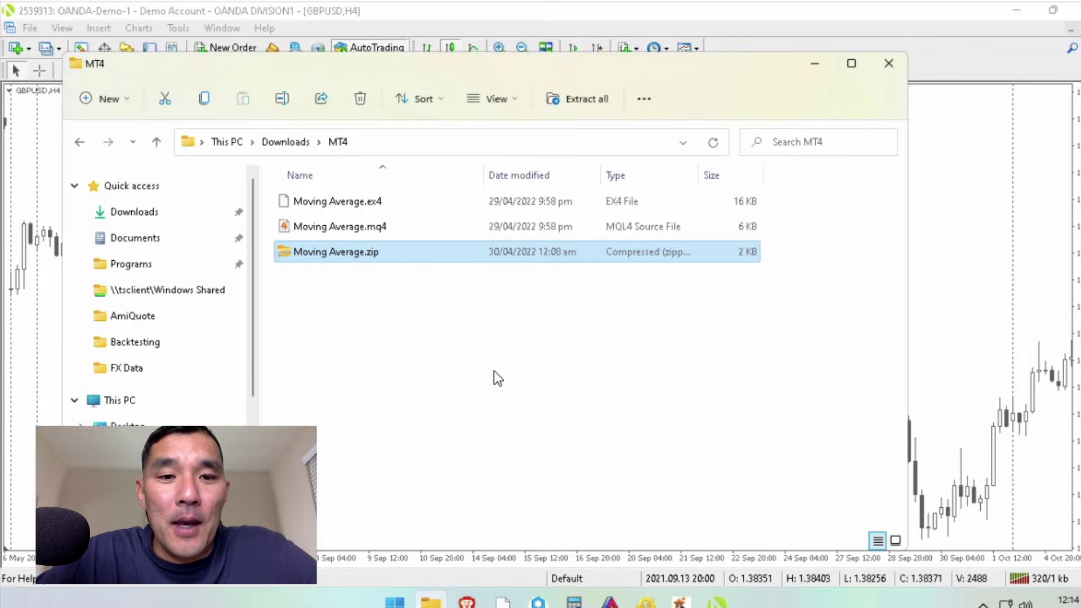
left_click(438, 344)
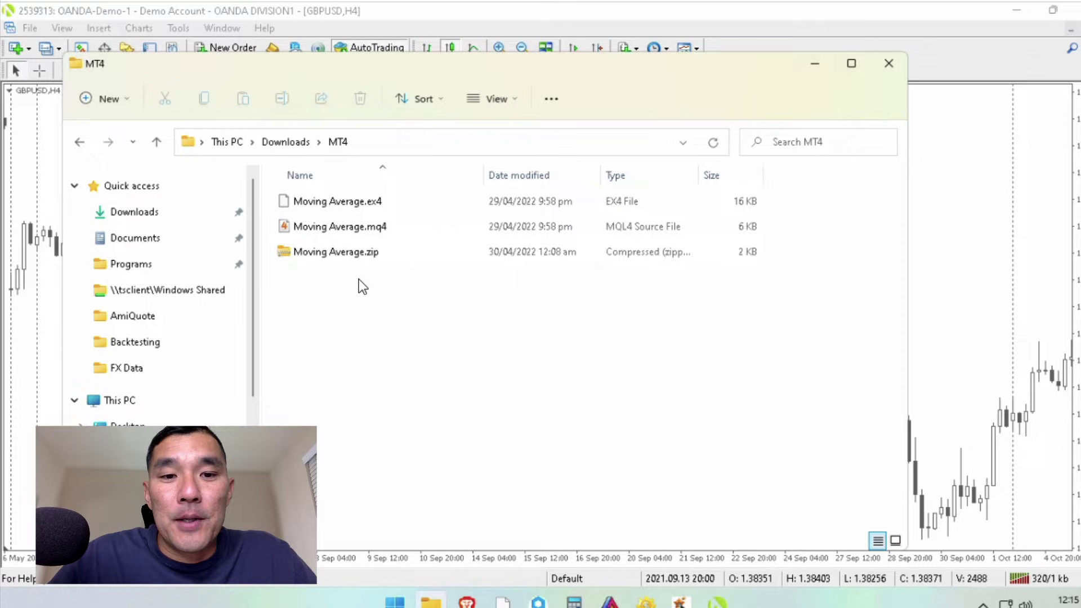
double_click(342, 252)
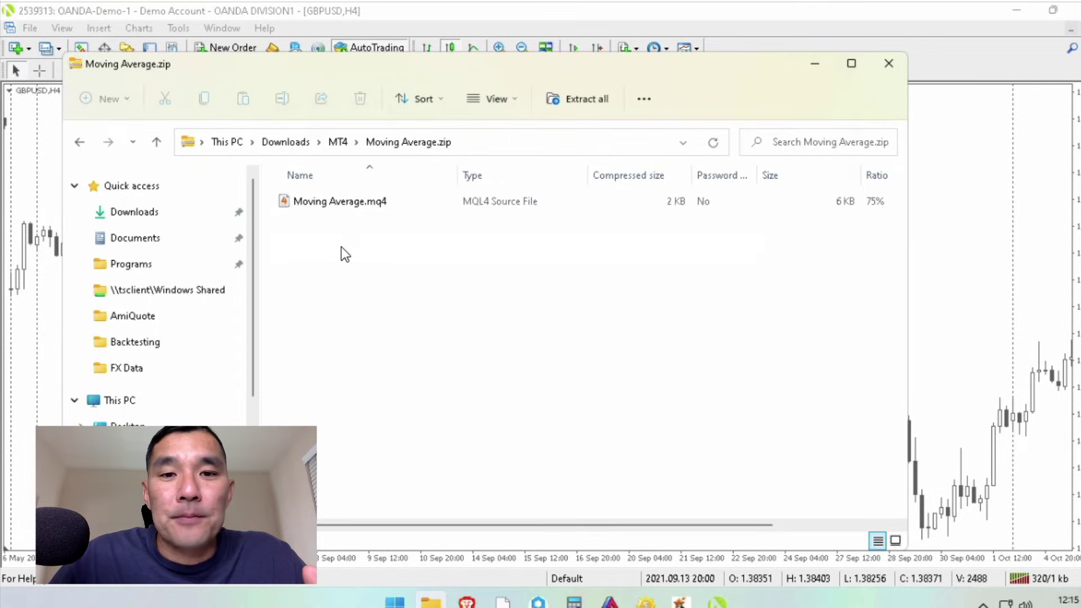
left_click(600, 99)
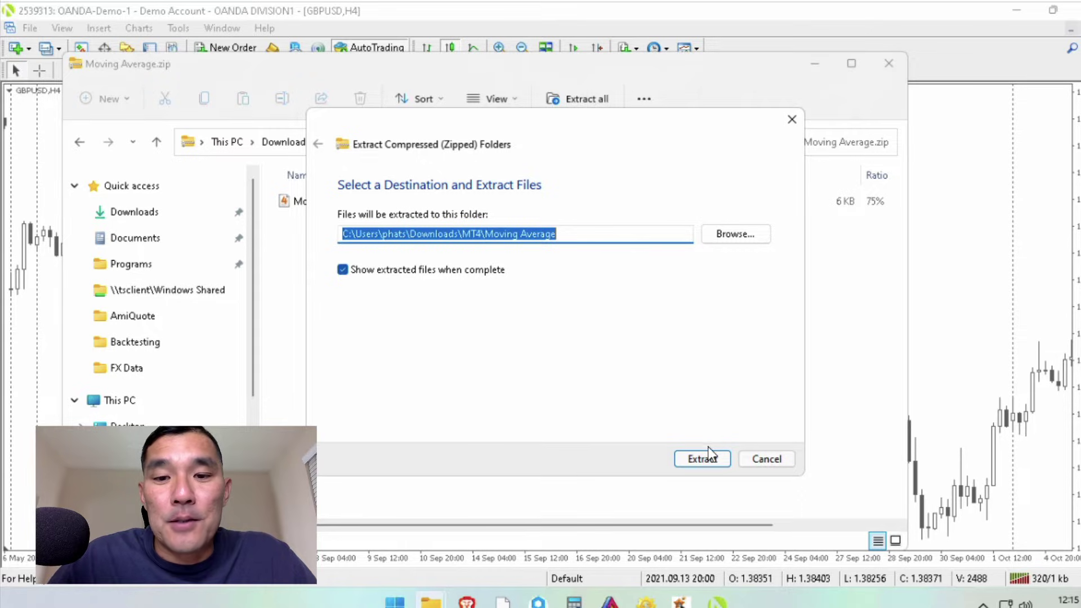
left_click(780, 463)
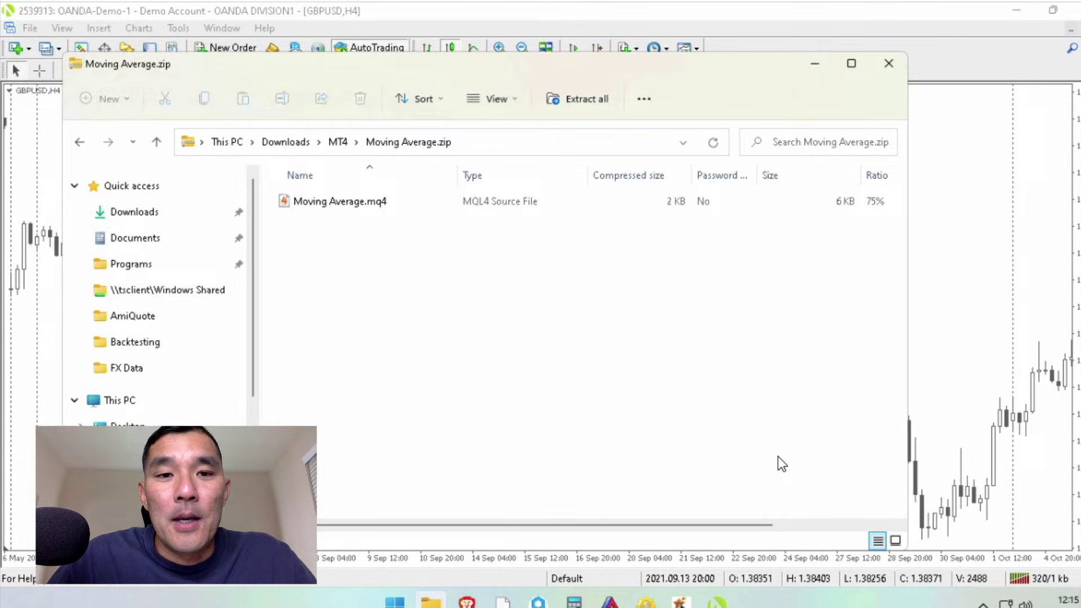
left_click(339, 142)
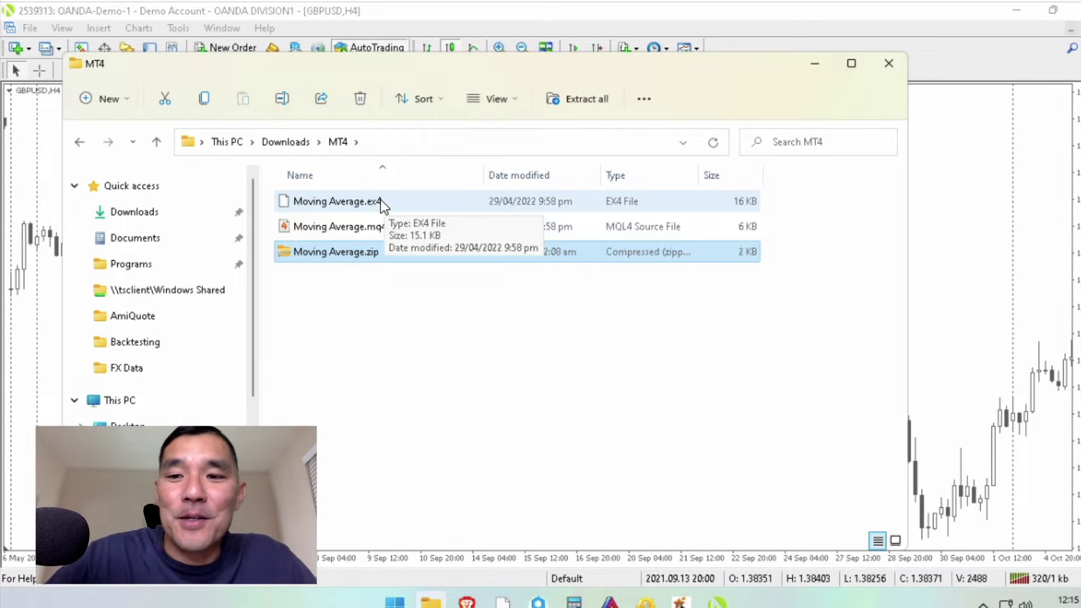
Switch to MetaTrader and show the Navigator panel beside the GBPUSD H4 chart.
left_click(1026, 171)
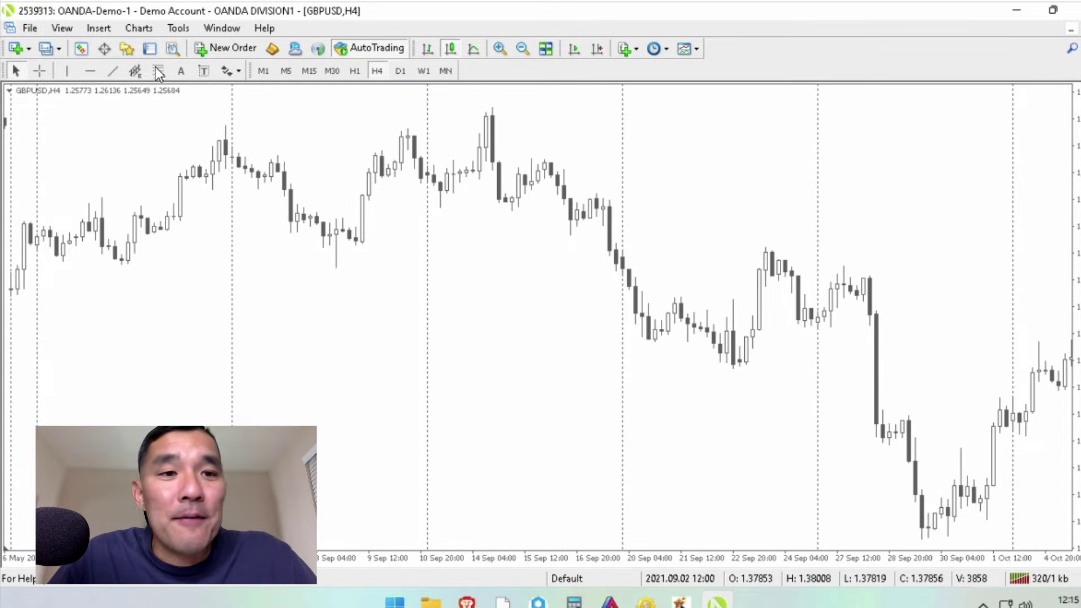
left_click(126, 49)
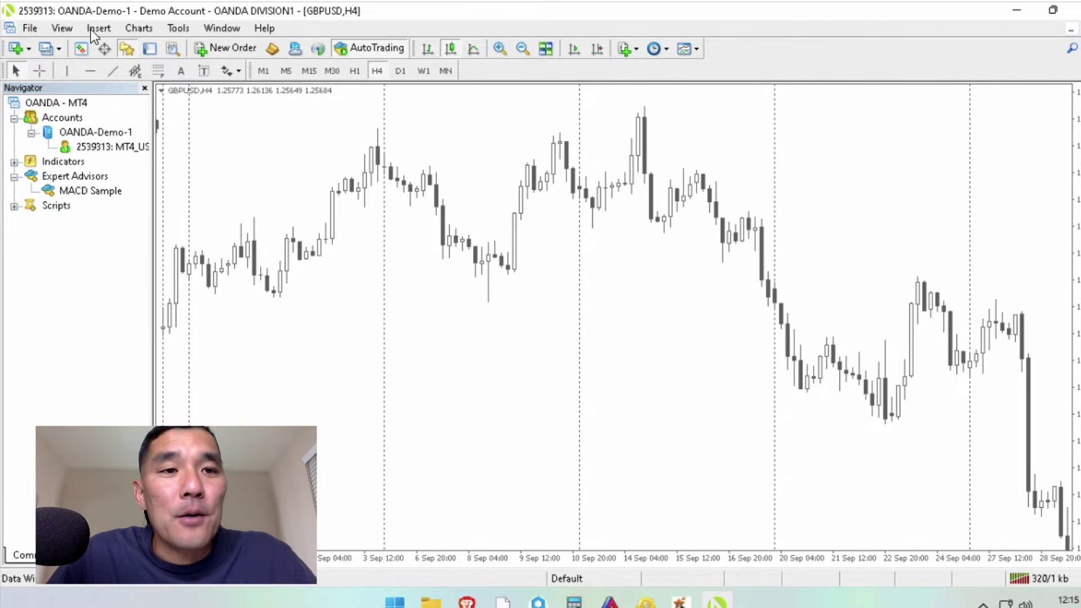
left_click(62, 28)
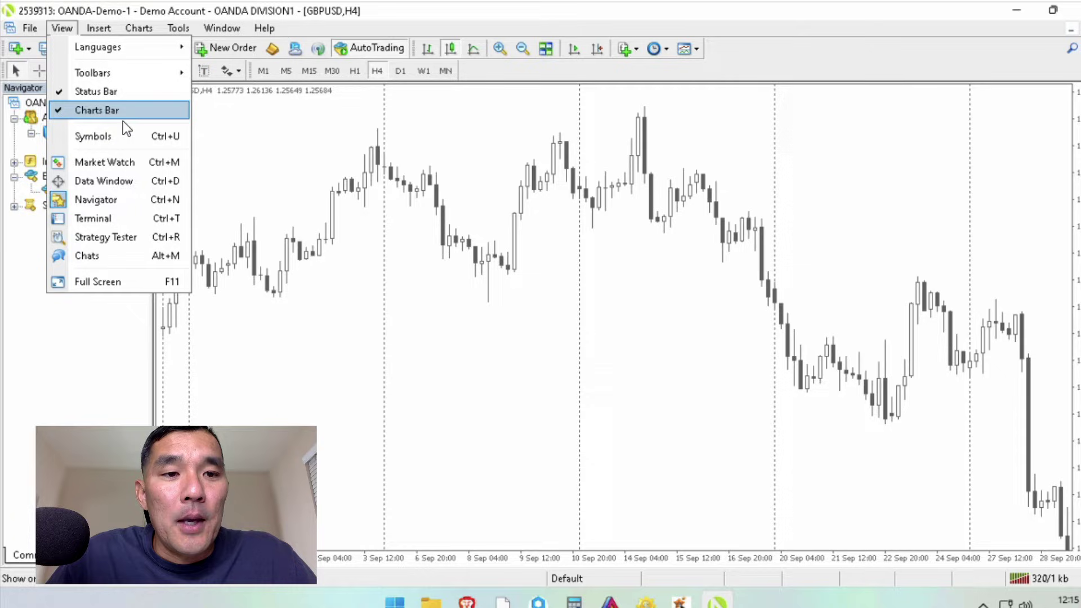
left_click(120, 196)
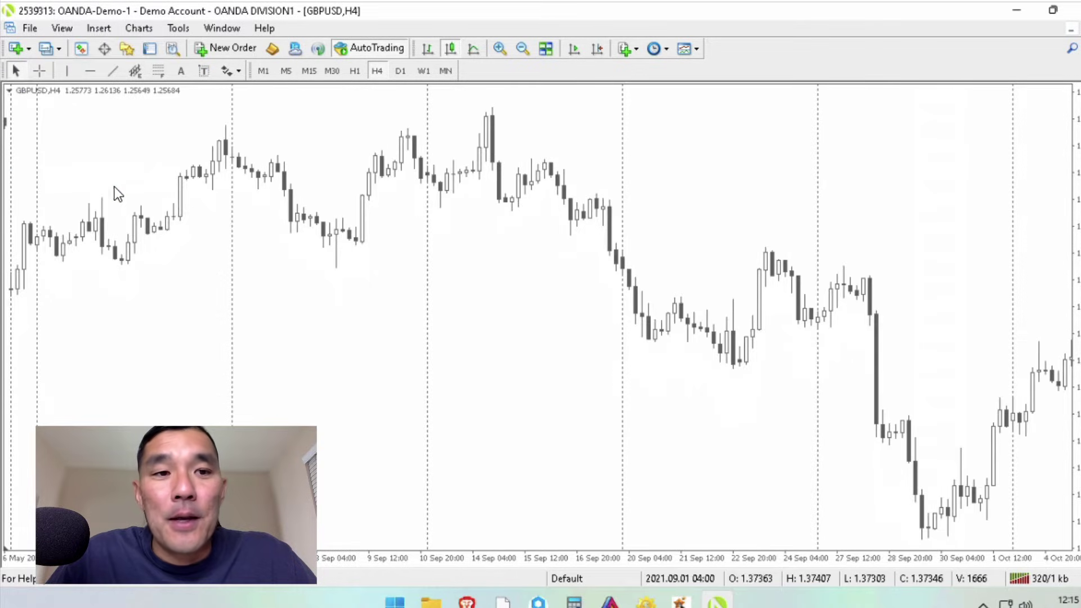
left_click(128, 48)
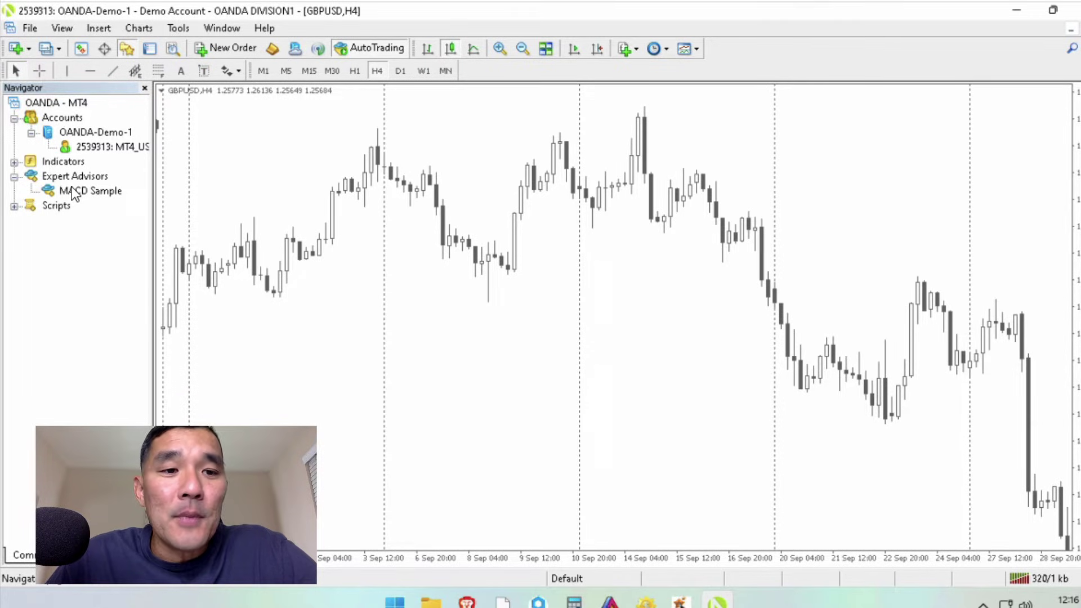
Expand Expert Advisors to show MACD Sample and turn AutoTrading on.
left_click(13, 176)
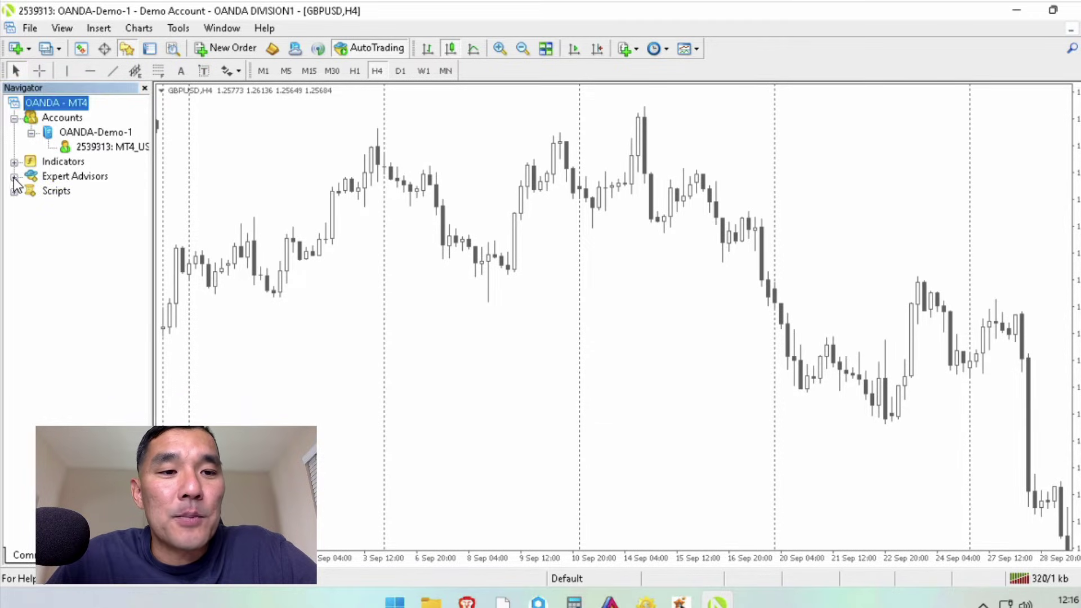
left_click(13, 177)
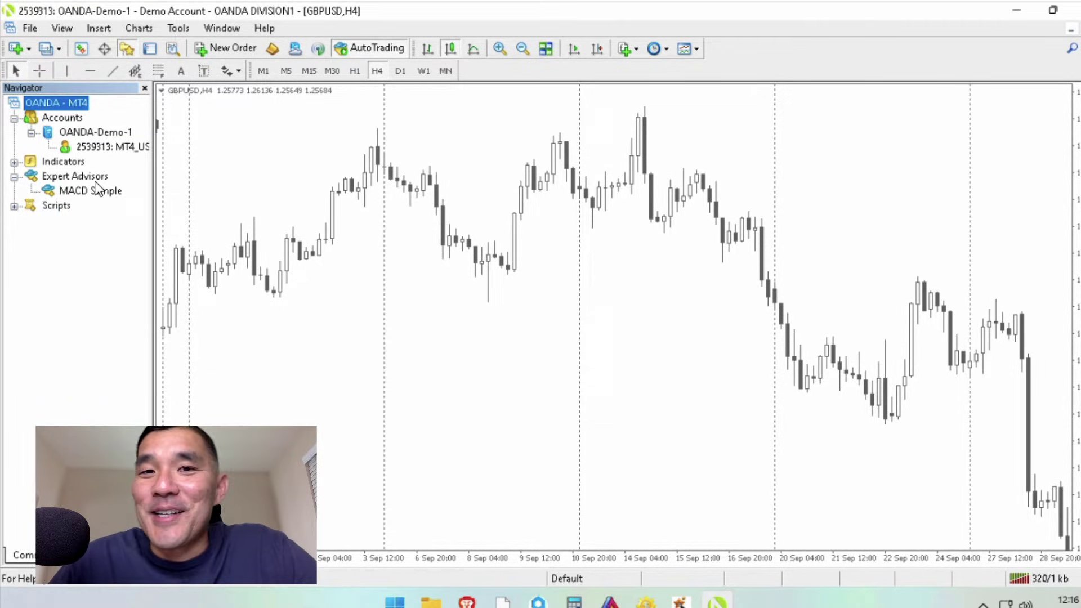
left_click(431, 90)
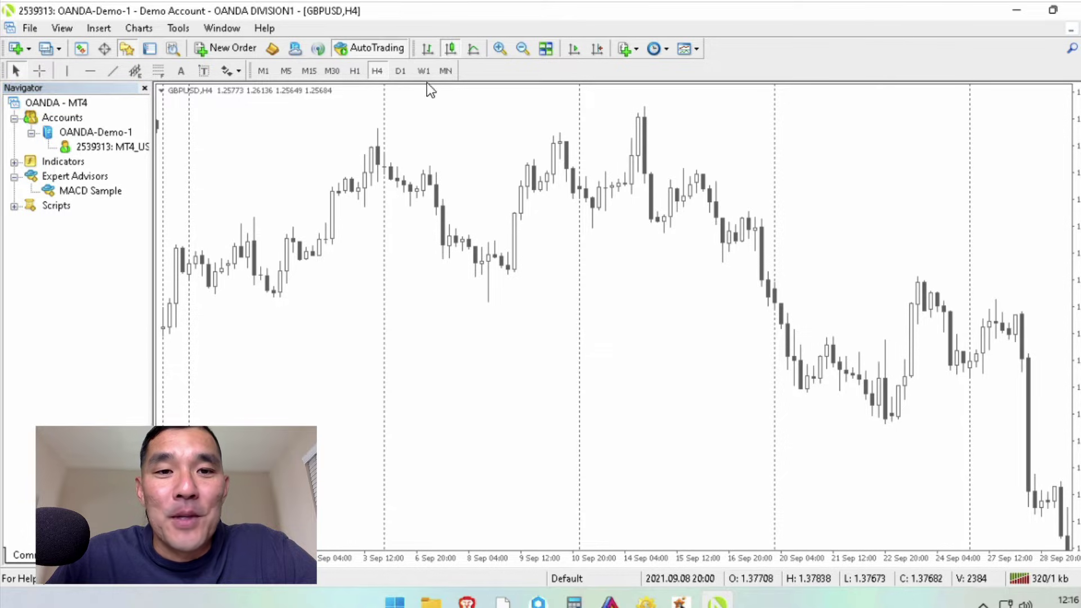
left_click(380, 52)
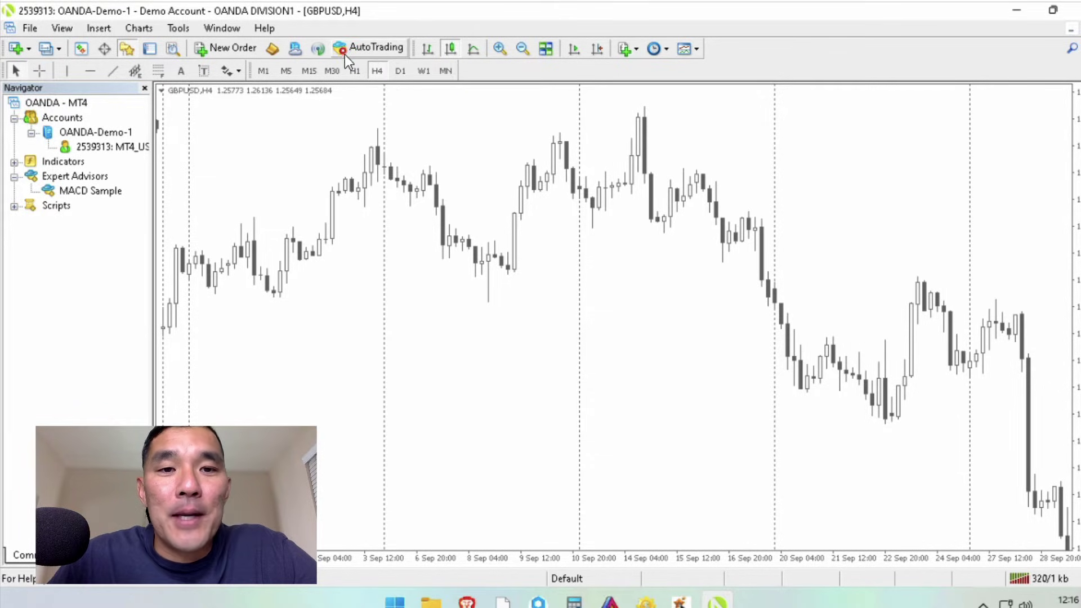
left_click(372, 52)
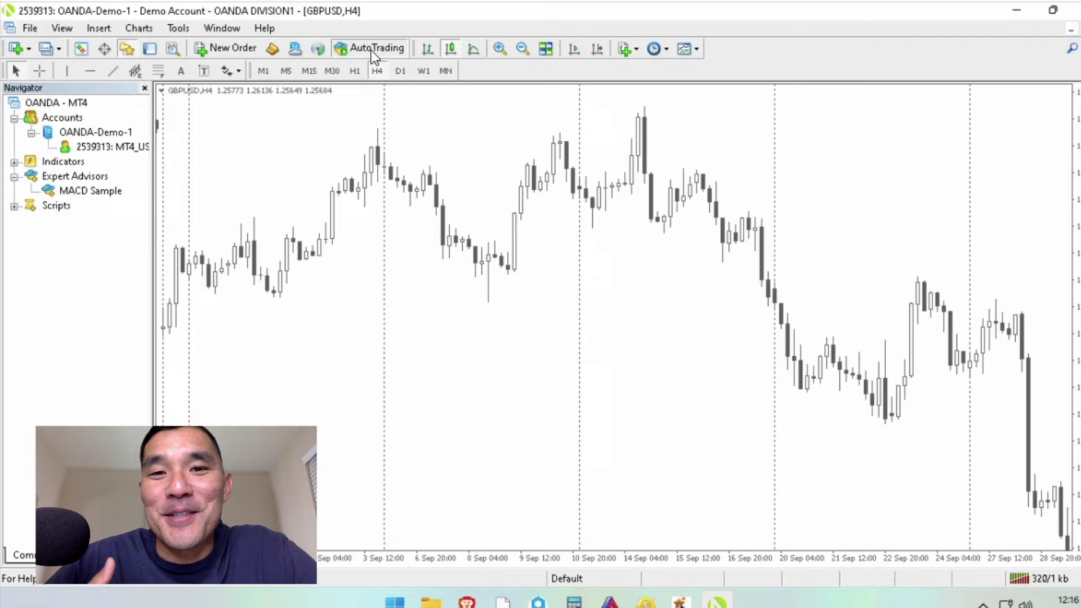
left_click(35, 28)
Open the terminal data folder and go into MQL4\Experts.
left_click(107, 184)
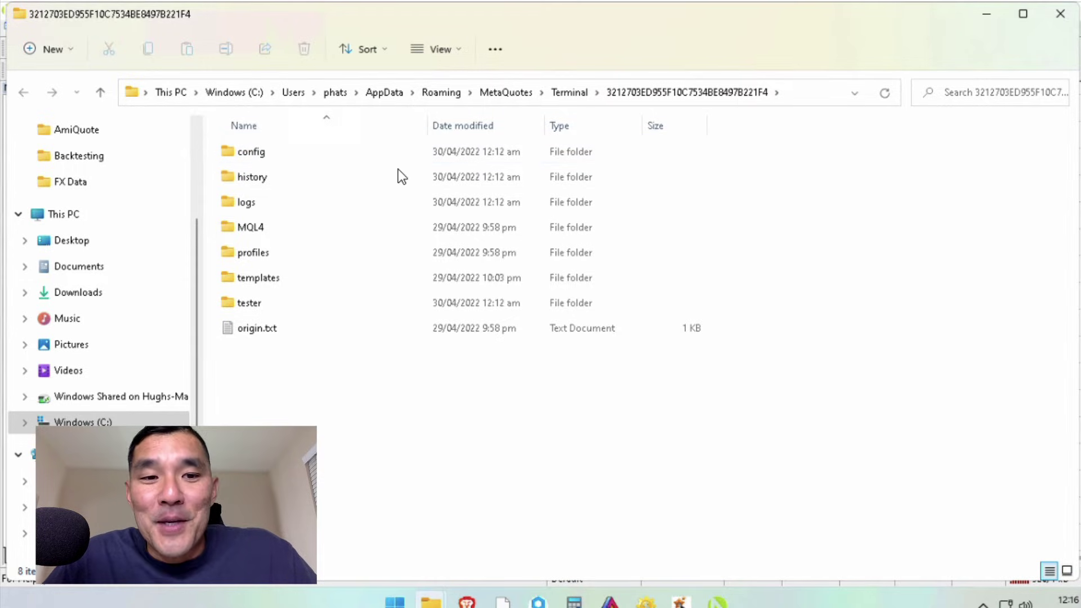
double_click(263, 226)
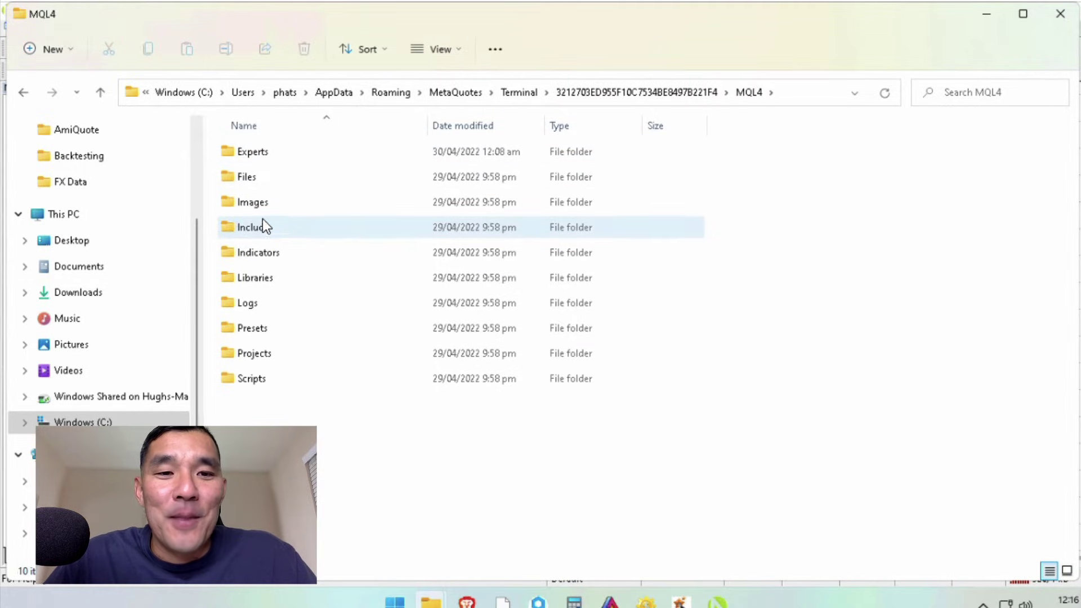
double_click(271, 153)
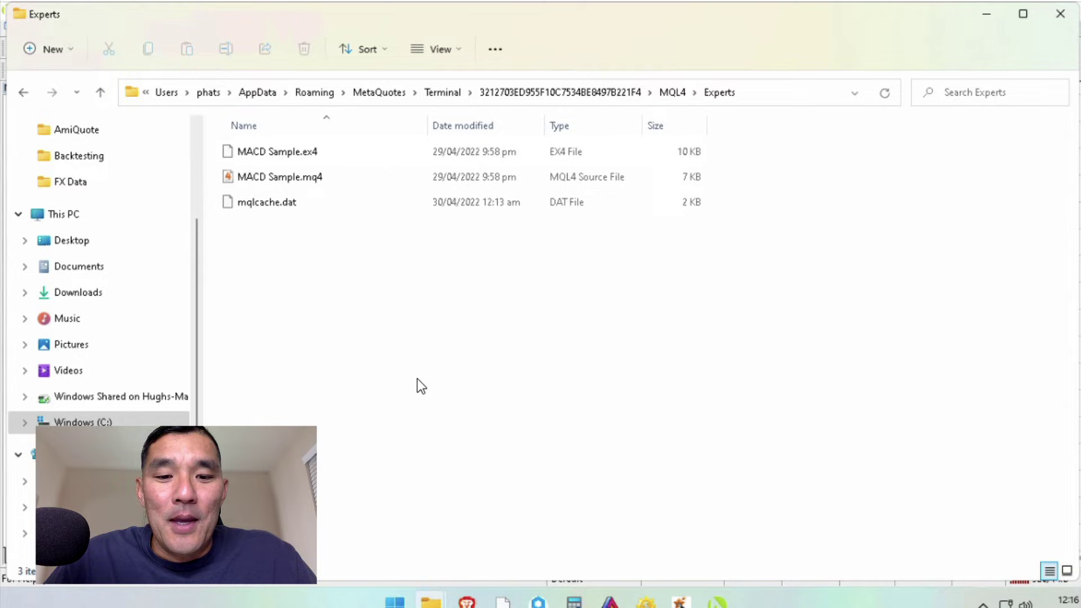
Copy Moving Average.ex4 from Downloads\MT4 into the Experts folder.
left_click(429, 597)
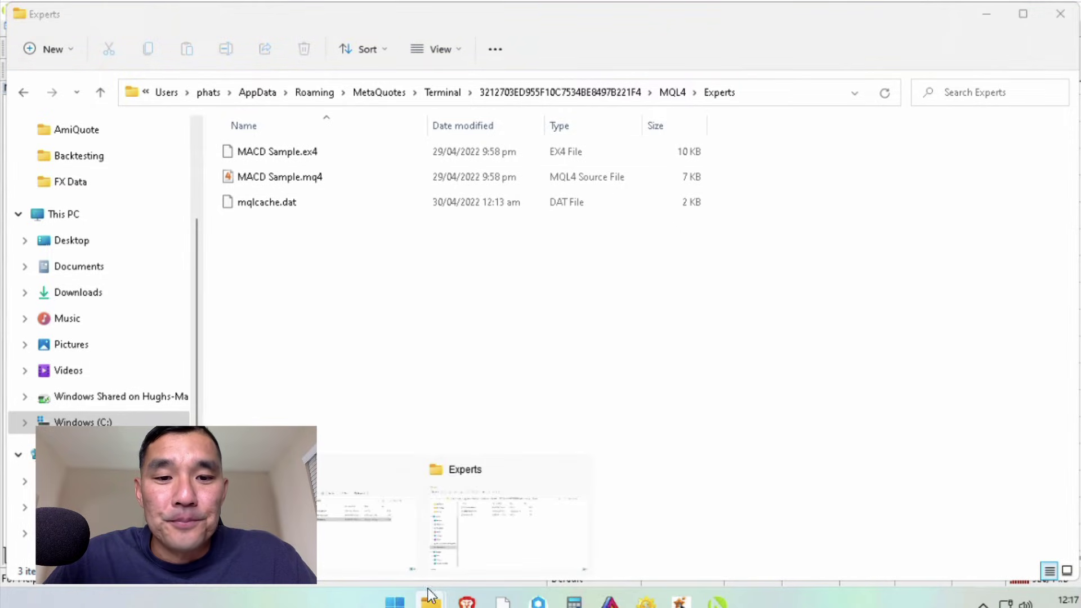
left_click(349, 505)
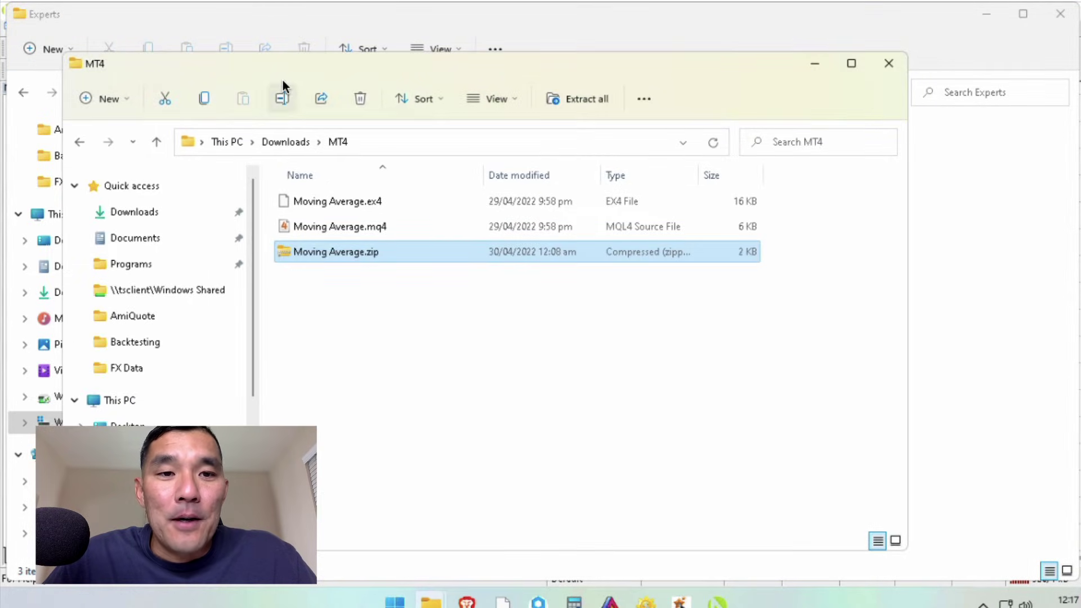
left_click_drag(284, 73, 570, 86)
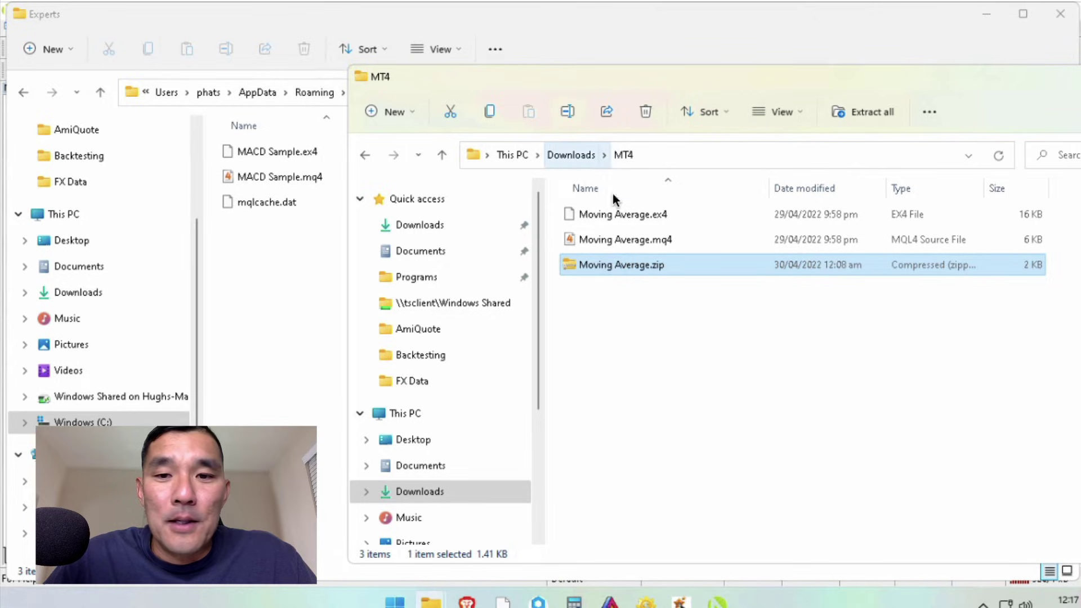
left_click(638, 215)
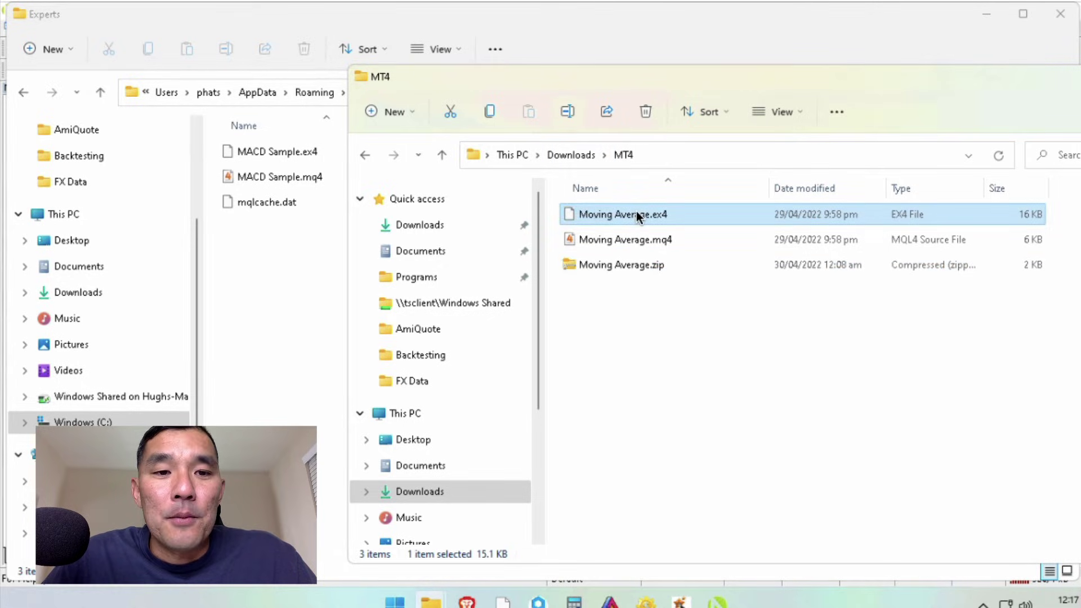
left_click_drag(638, 214, 251, 261)
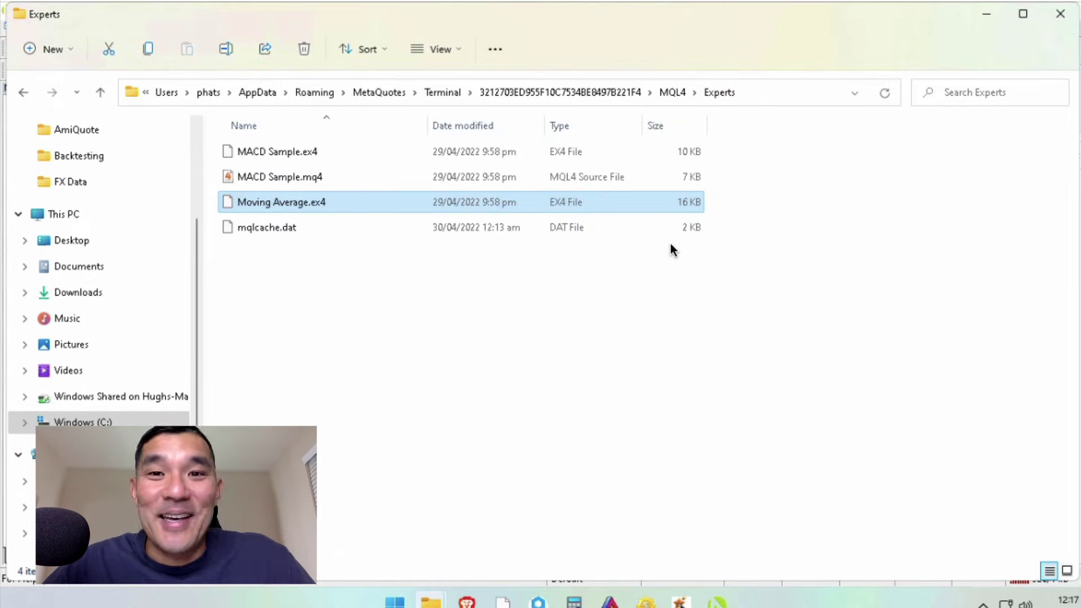
Close both File Explorer windows to return to the GBPUSD chart.
left_click(1060, 13)
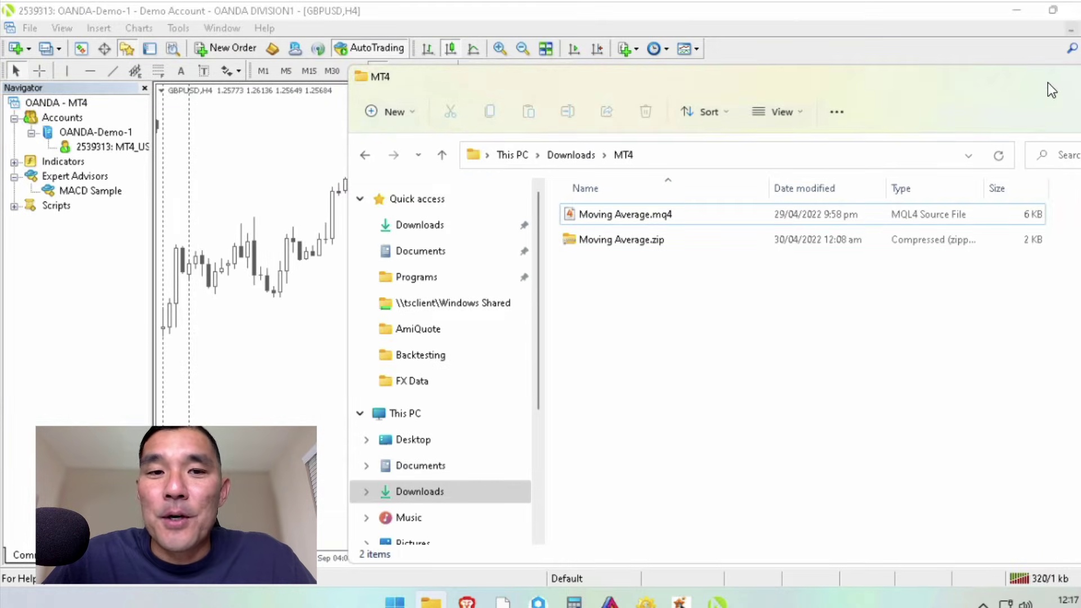
left_click_drag(1048, 83, 852, 80)
left_click(980, 74)
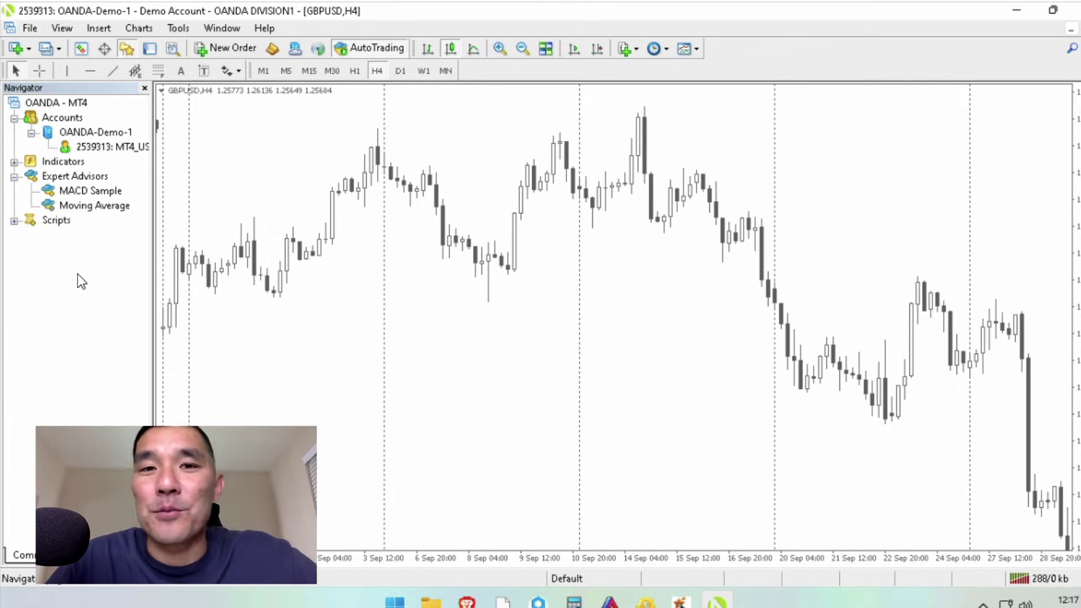
Attach Moving Average to the GBPUSD H4 chart and set its MovingPeriod input to 12.
left_click(84, 206)
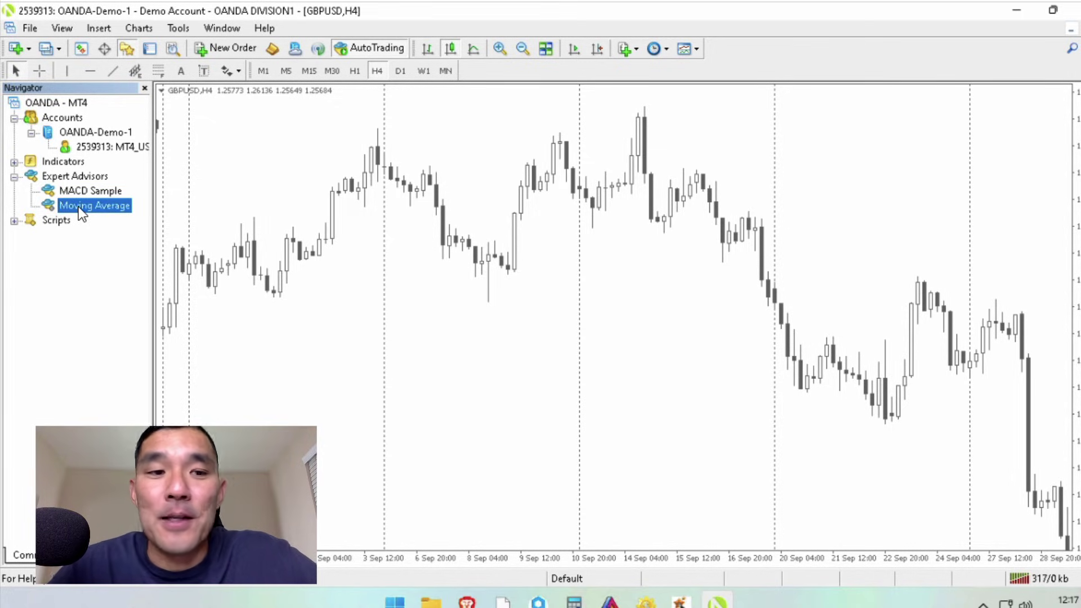
left_click_drag(109, 209, 201, 195)
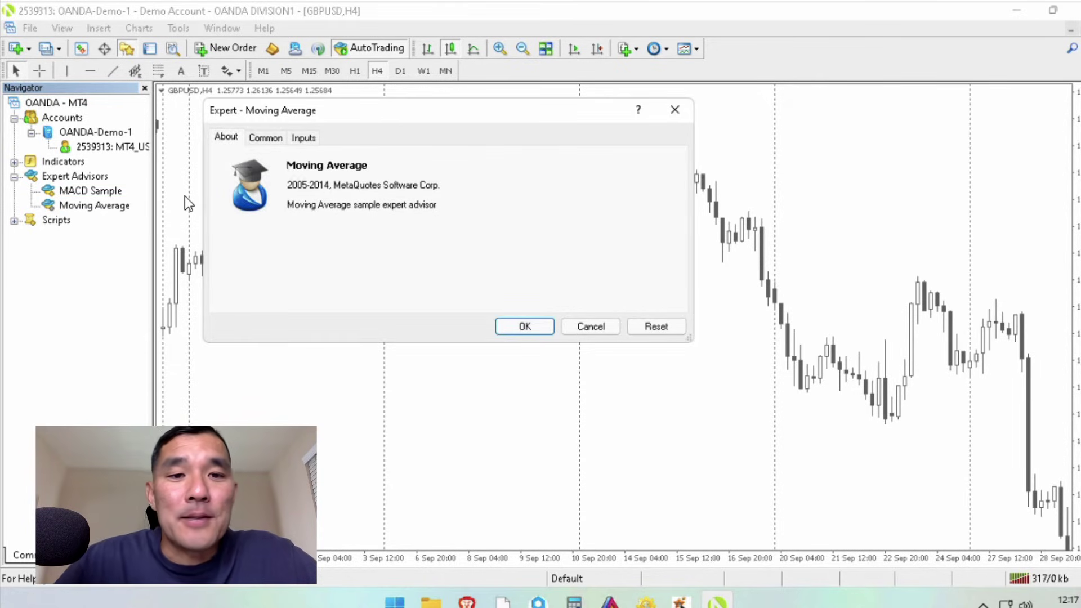
left_click(263, 139)
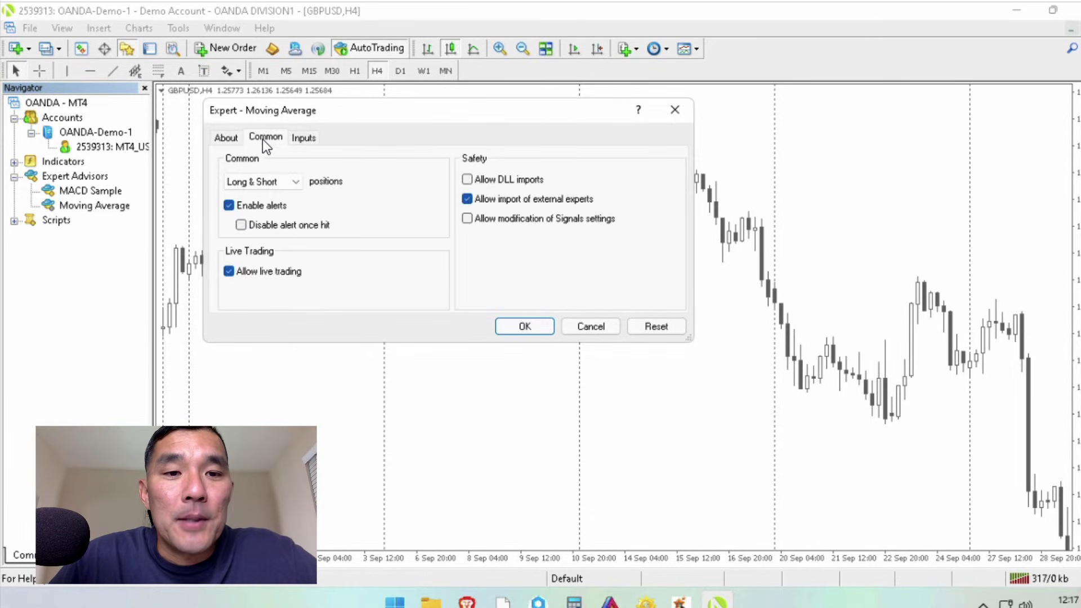
left_click(304, 138)
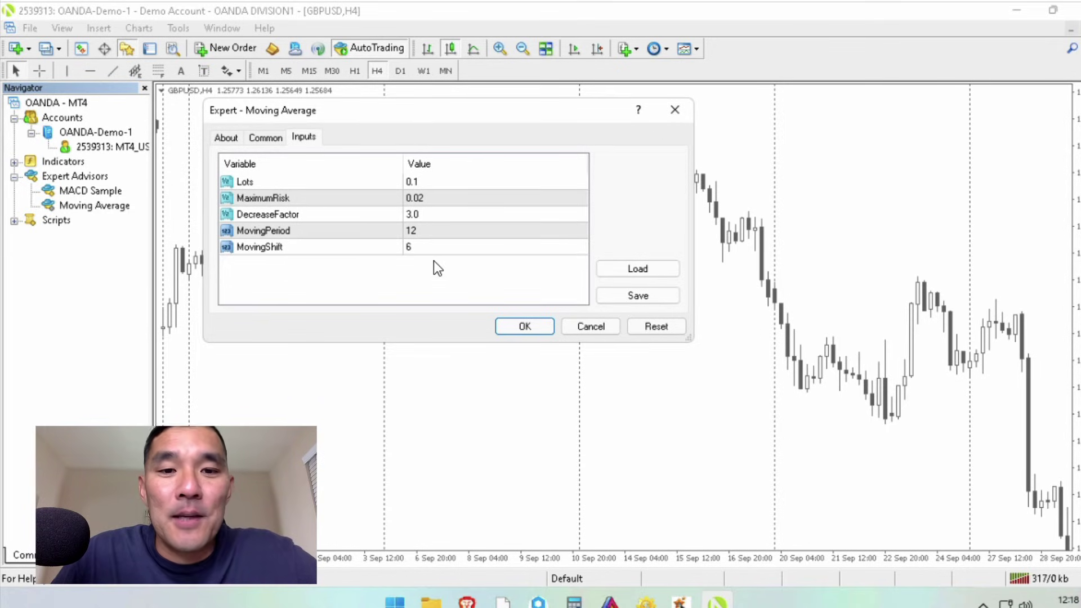
double_click(458, 231)
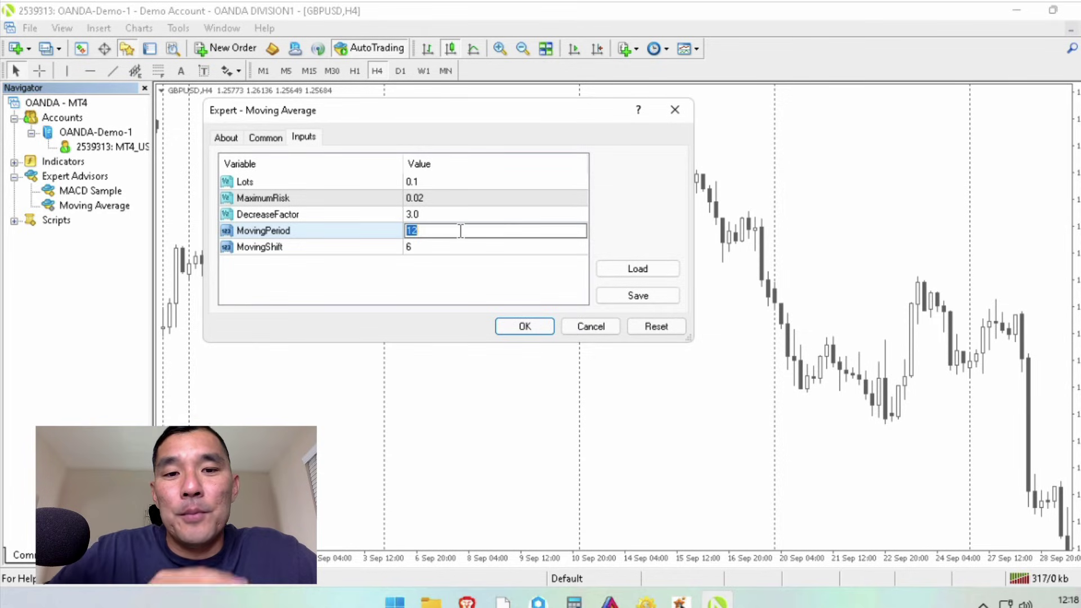
left_click(484, 292)
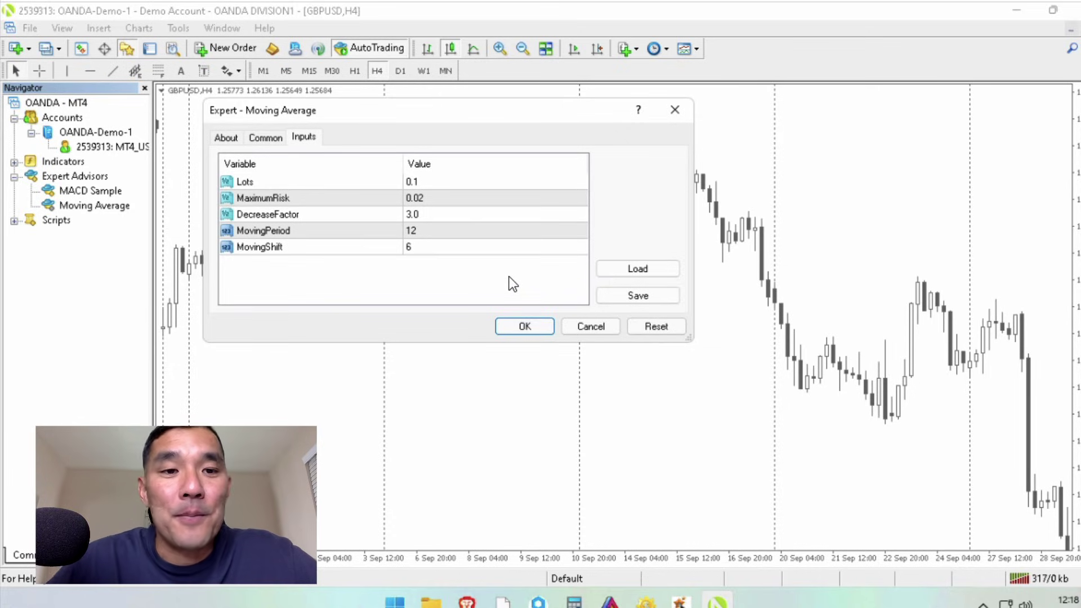
Confirm the expert's settings, then remove Moving Average from the chart via Expert Advisors > Remove.
left_click(526, 327)
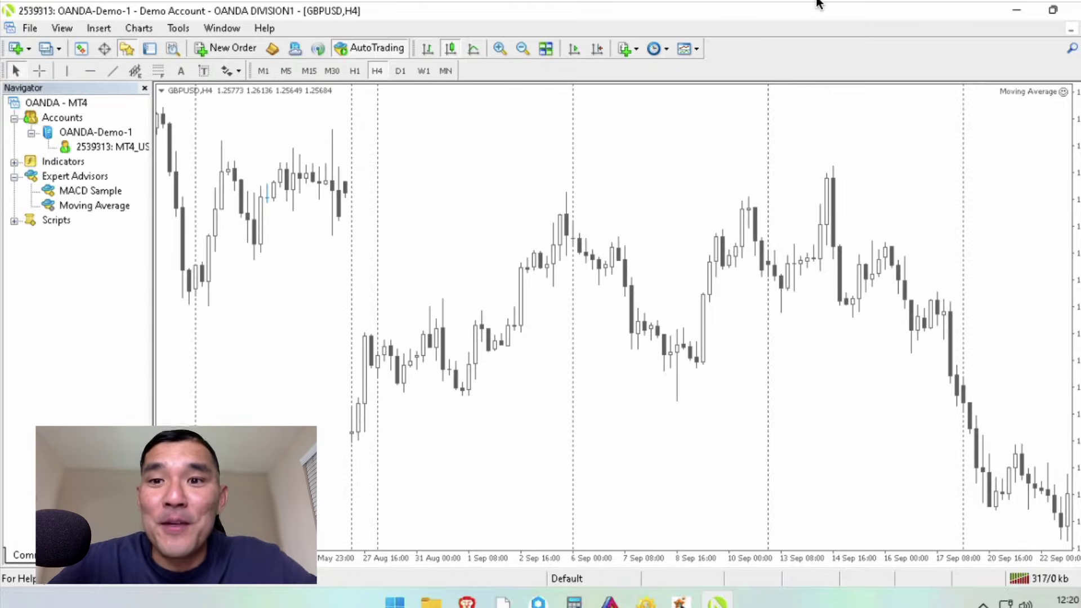
right_click(688, 117)
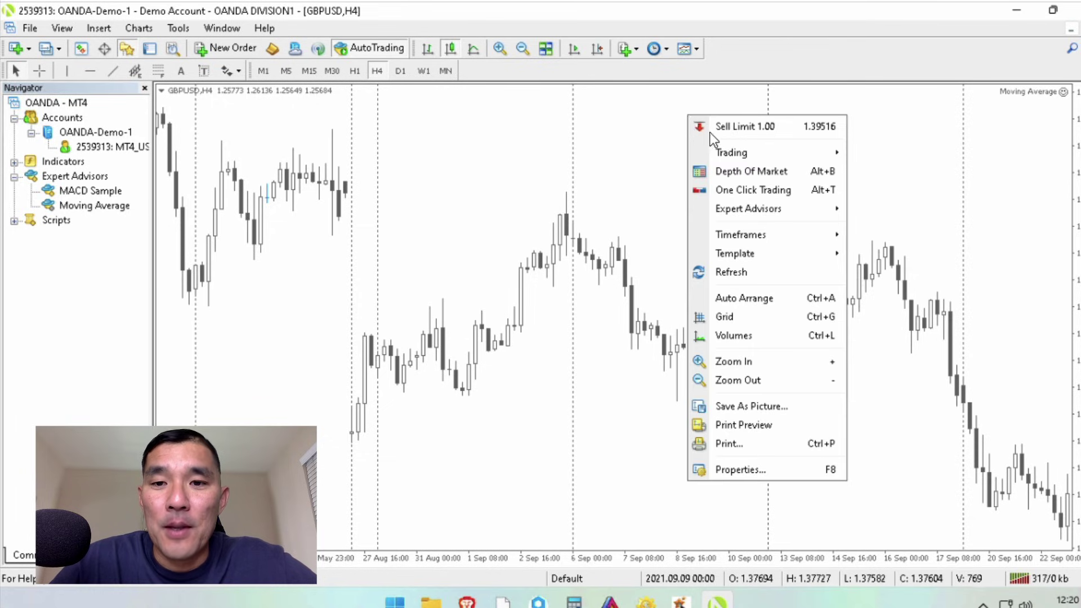
mouse_move(776, 208)
left_click(864, 227)
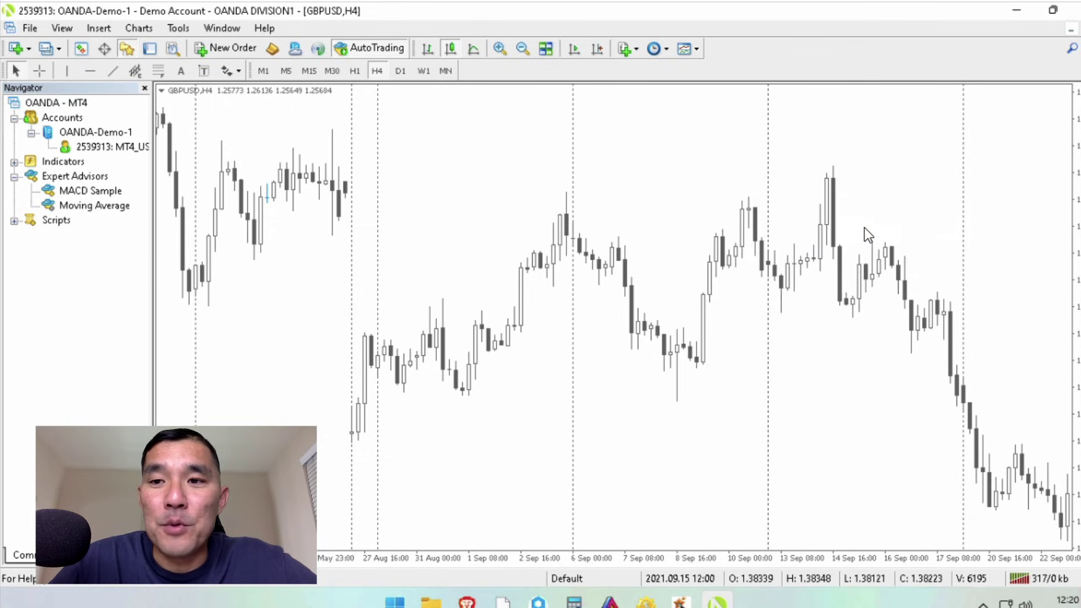